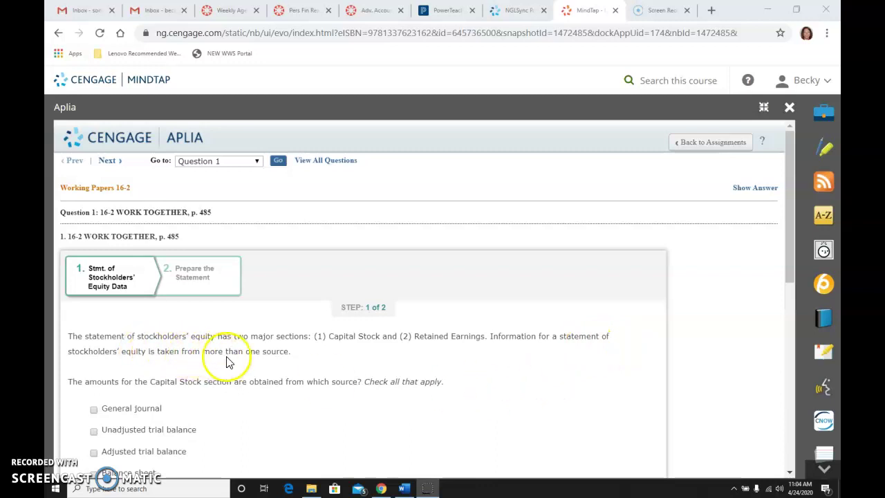
Mark General ledger as the Capital Stock source, and Adjusted trial balance and Income statement as the Retained Earnings sources
scroll(500, 372, "down", 2)
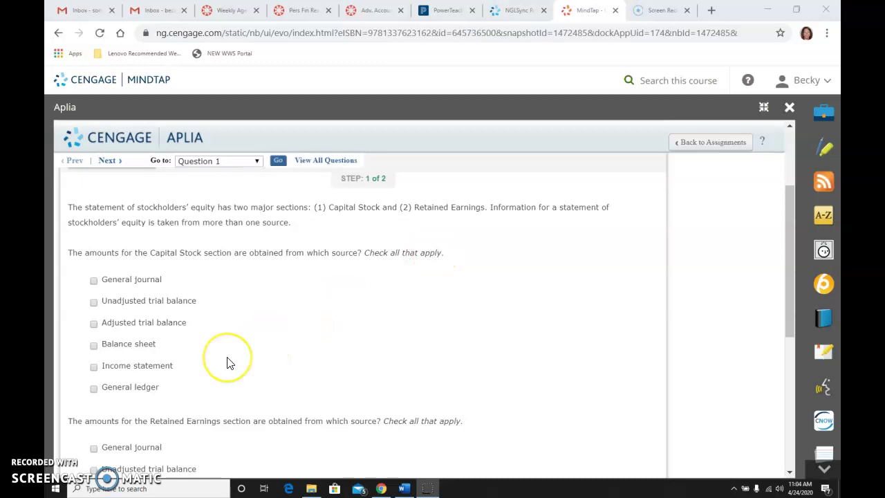
left_click(94, 390)
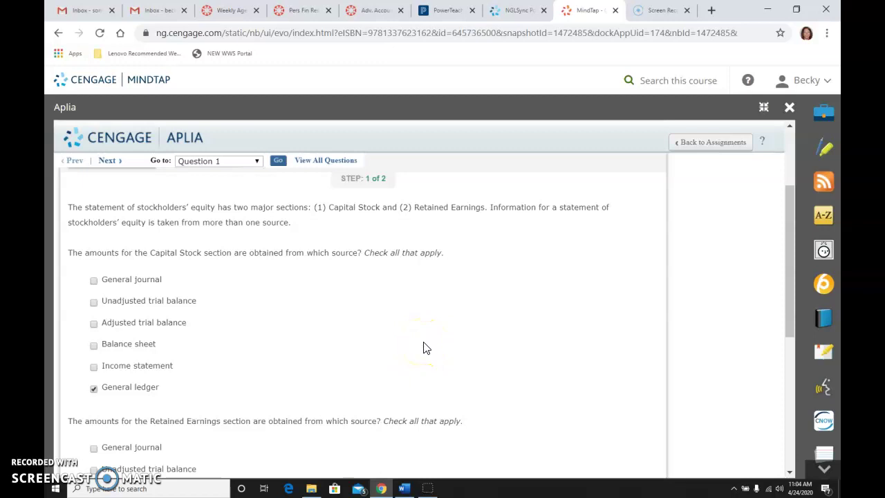
scroll(426, 348, "down", 2)
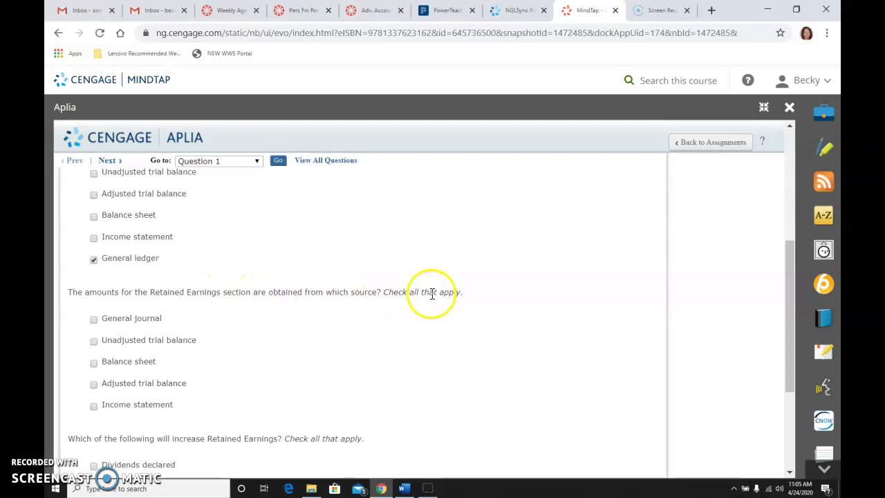
left_click(94, 385)
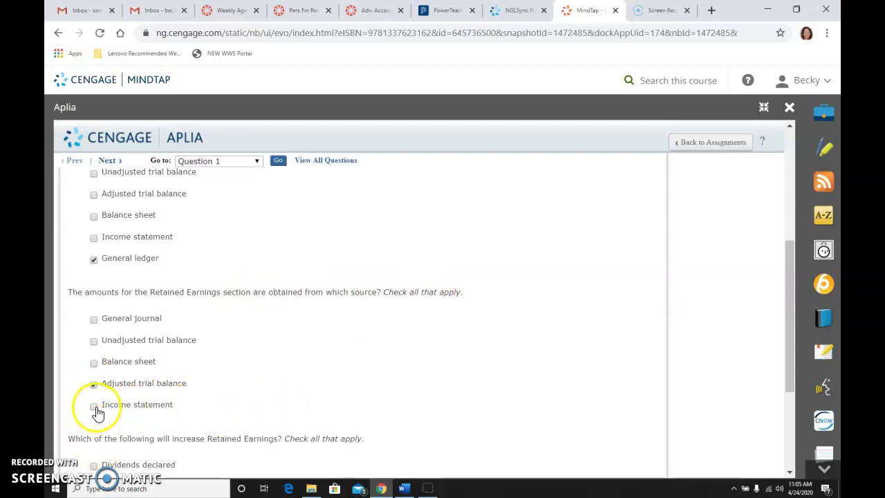
left_click(96, 407)
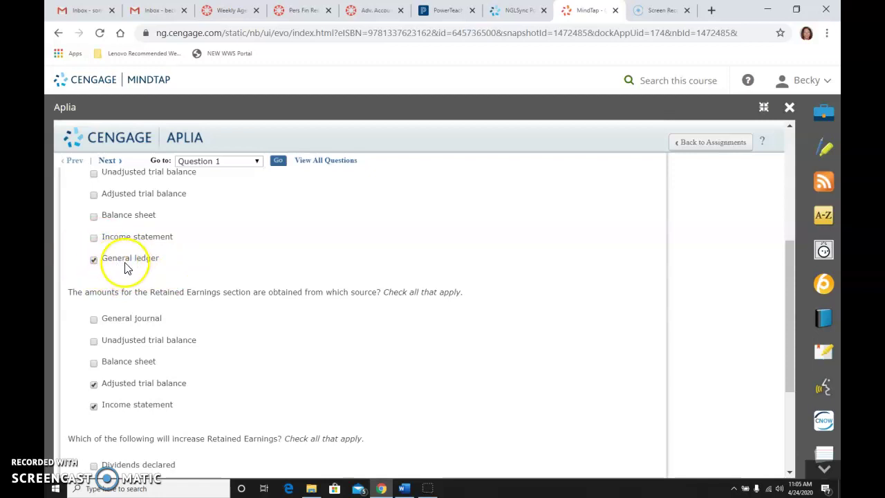
Mark Net income as what increases Retained Earnings and proceed to step 2, Prepare the Statement
scroll(289, 367, "down", 2)
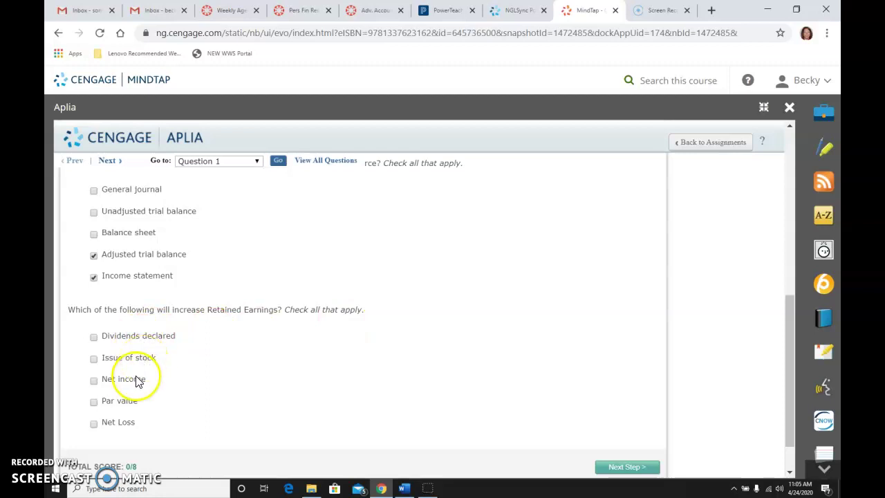
left_click(94, 380)
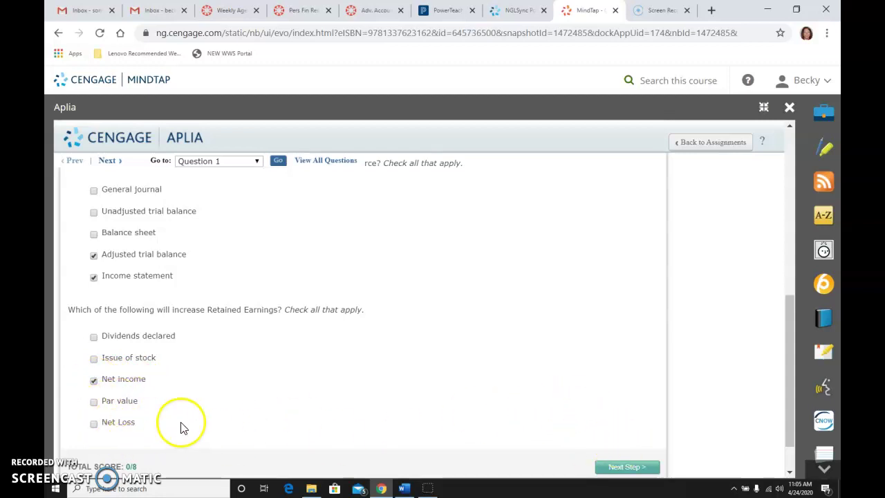
left_click(631, 469)
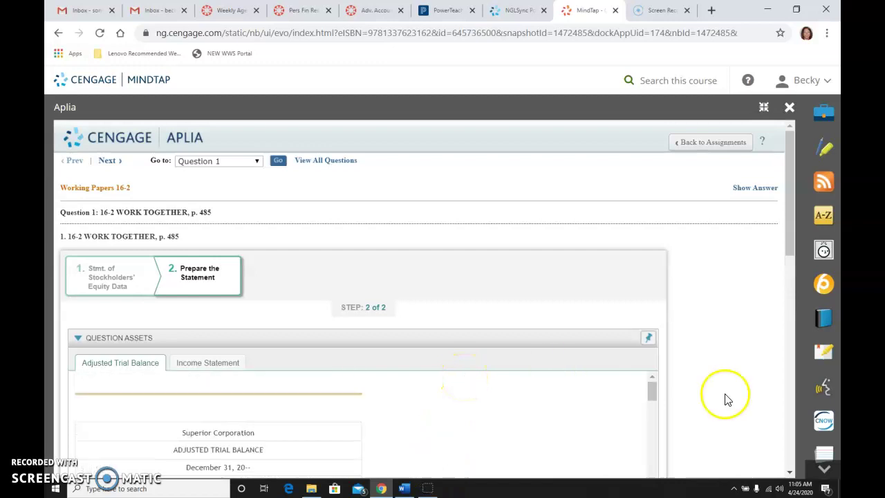
Review Superior Corporation's adjusted trial balance, focusing on the Capital Stock, Retained Earnings and Dividends accounts
scroll(728, 399, "down", 2)
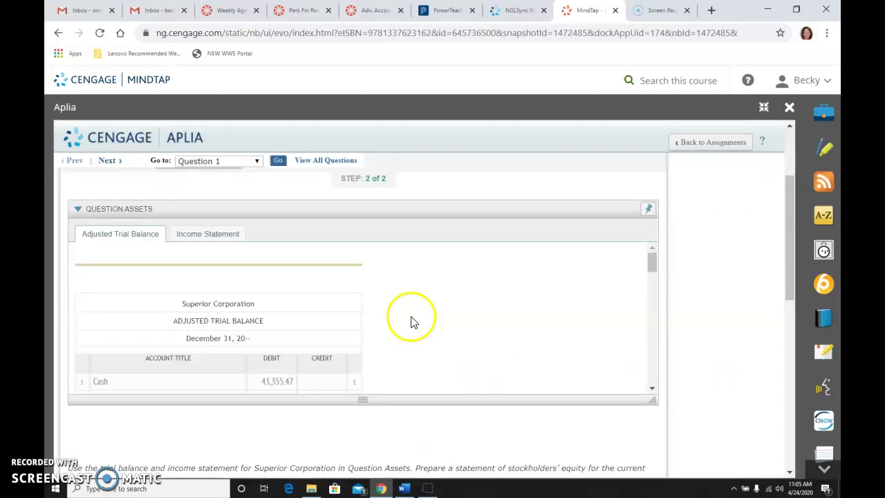
scroll(475, 342, "down", 5)
scroll(474, 344, "down", 6)
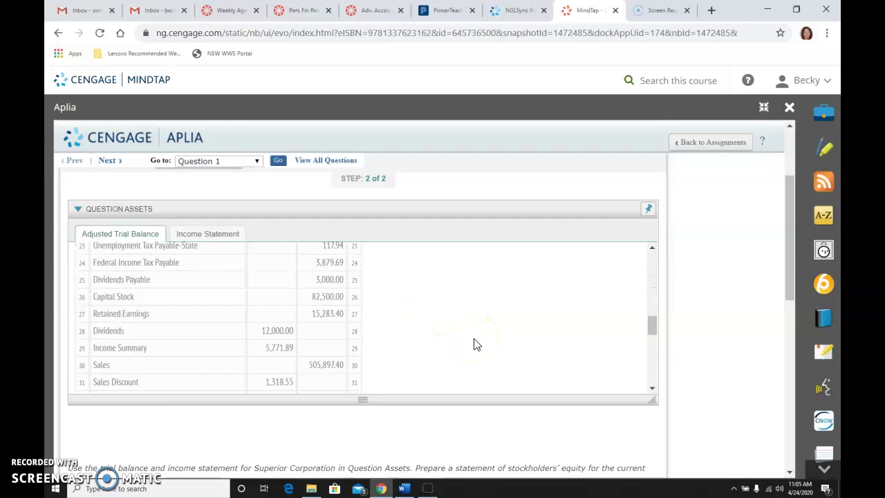
scroll(474, 344, "down", 2)
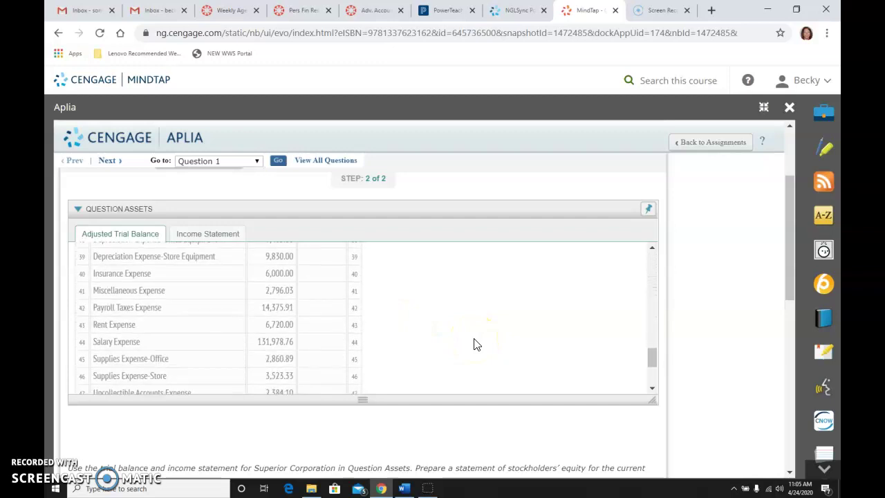
scroll(474, 343, "down", 2)
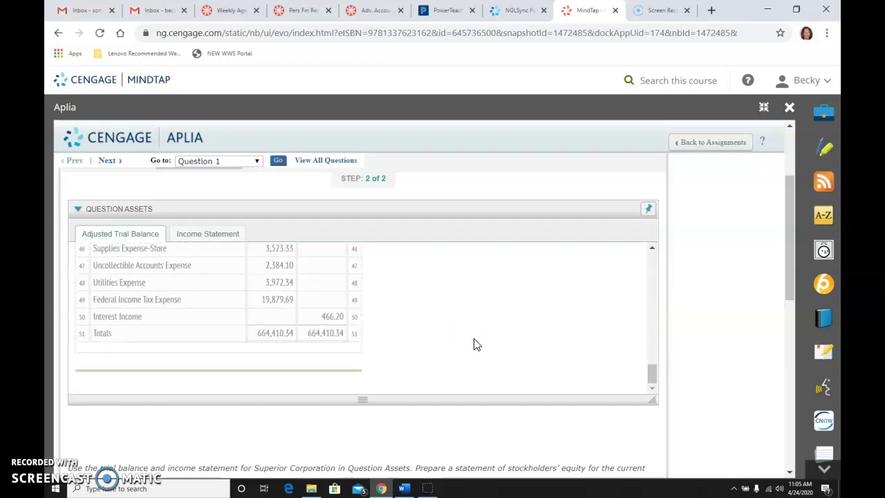
scroll(474, 344, "up", 6)
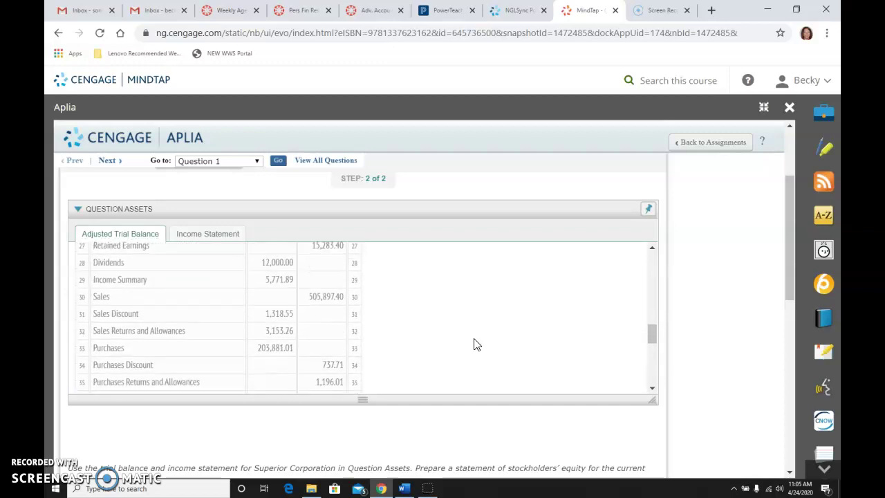
scroll(475, 343, "up", 2)
scroll(474, 344, "down", 2)
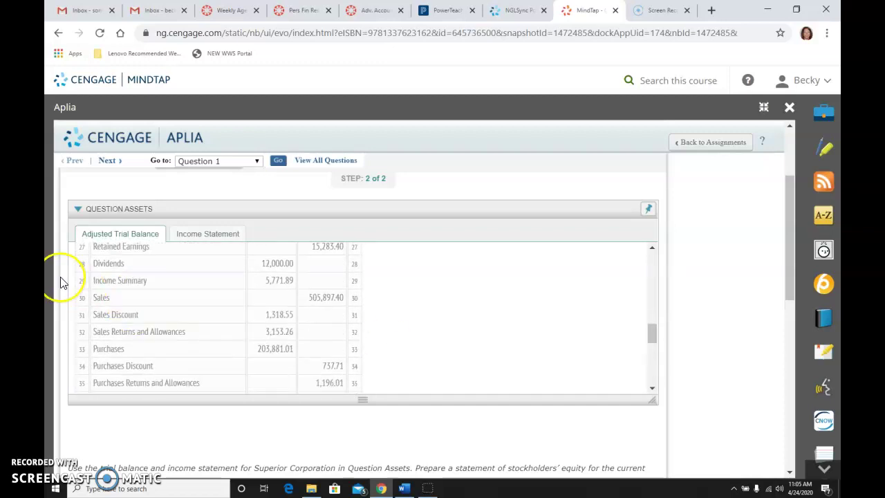
scroll(456, 329, "up", 2)
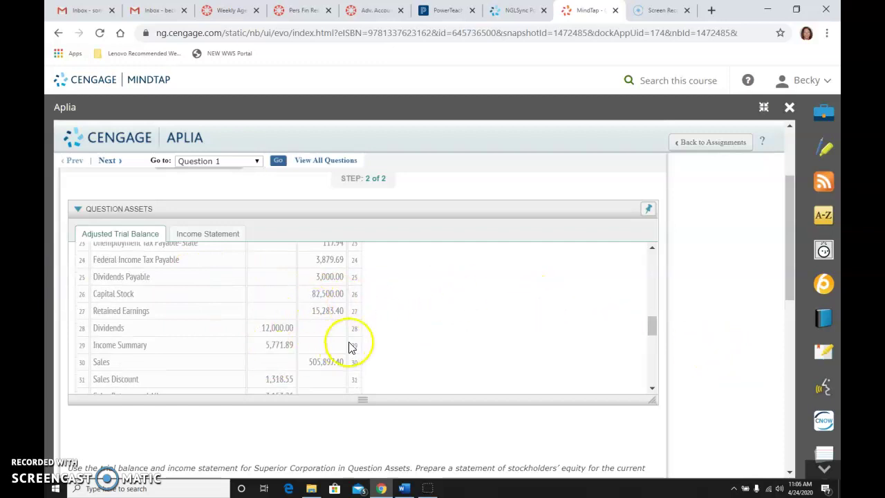
left_click(329, 311)
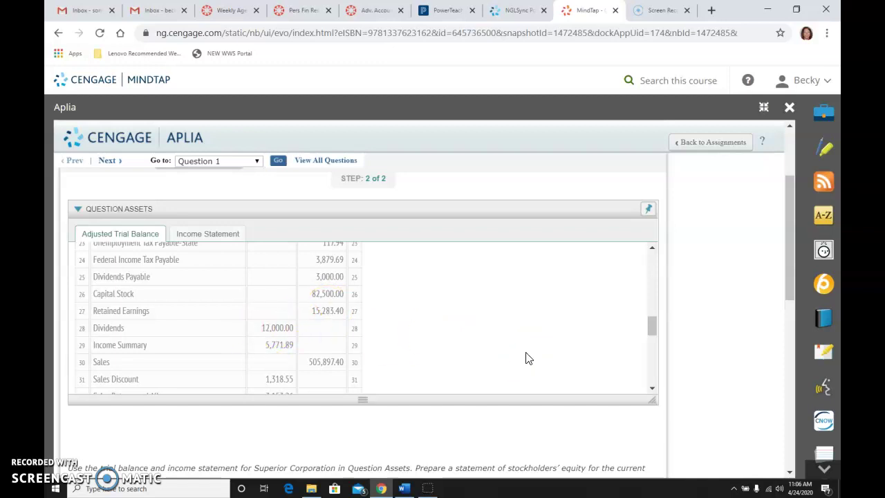
scroll(525, 357, "down", 2)
scroll(526, 357, "up", 4)
View the income statement and find the net income after federal income tax at its end
left_click(207, 234)
scroll(446, 349, "down", 3)
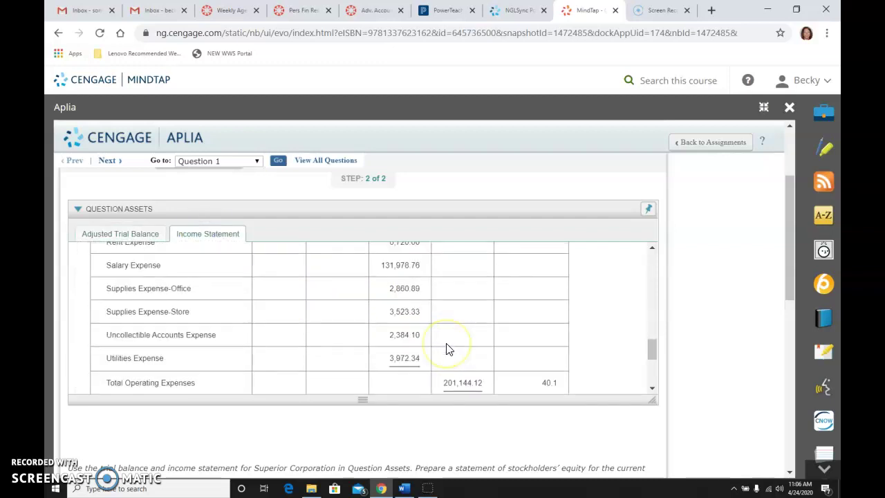
scroll(446, 349, "down", 4)
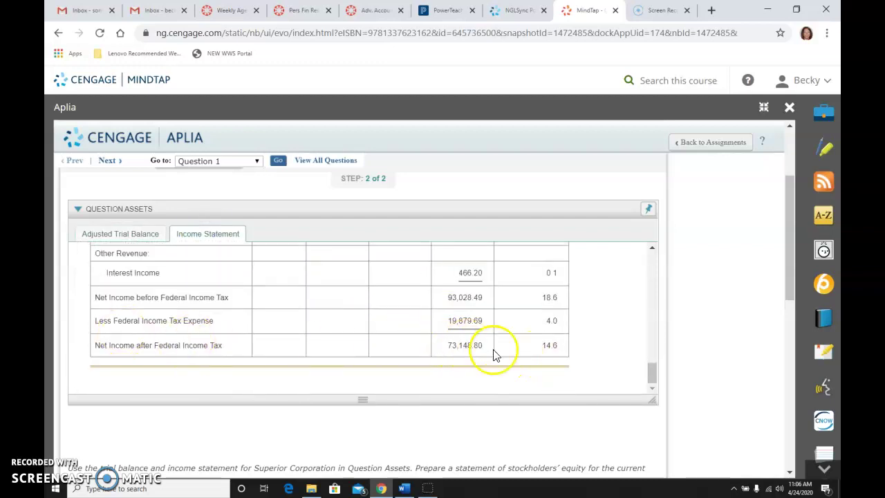
Fill in the statement heading with Superior Corporation, Statement of Stockholders' Equity, and For Year Ended December 31, 20--
scroll(708, 357, "down", 2)
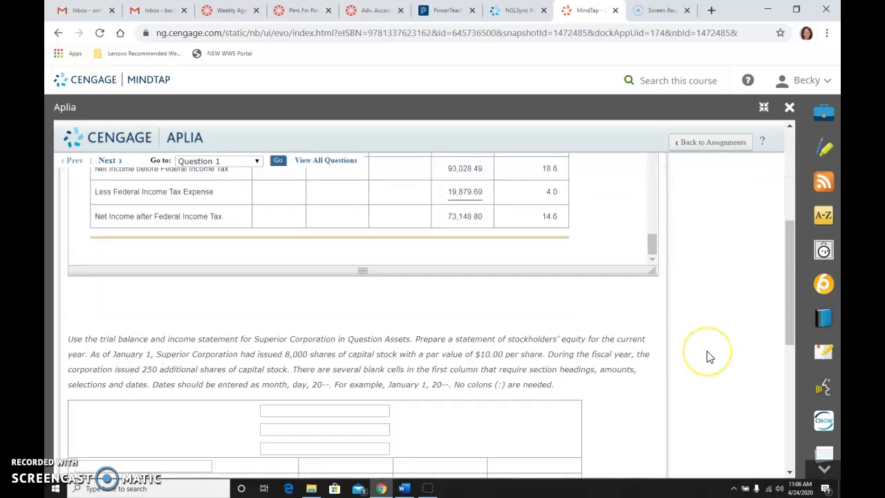
scroll(707, 356, "down", 2)
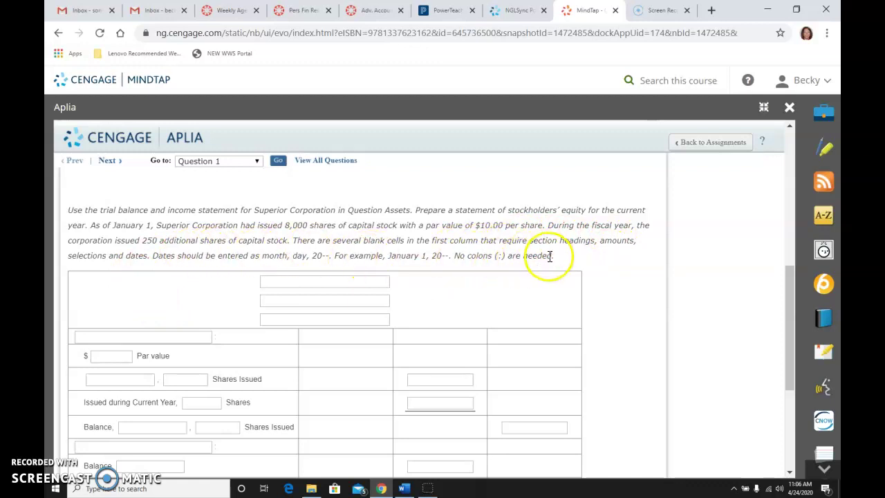
left_click(344, 281)
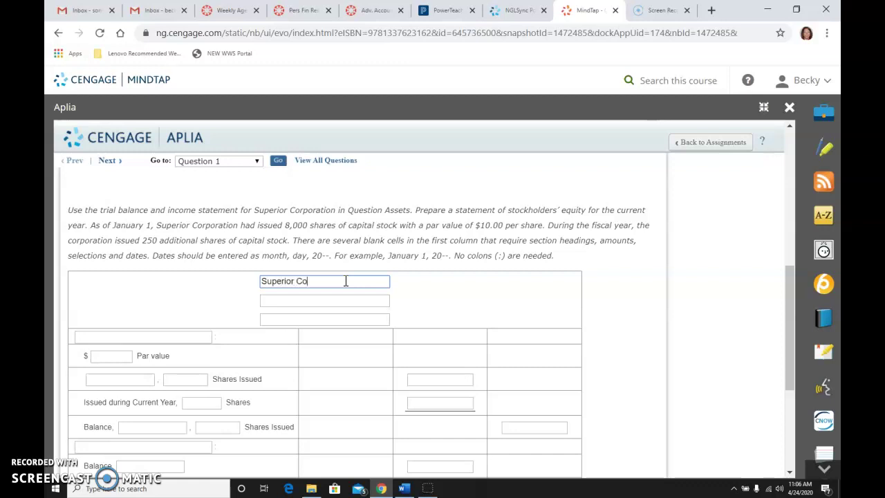
key("Tab")
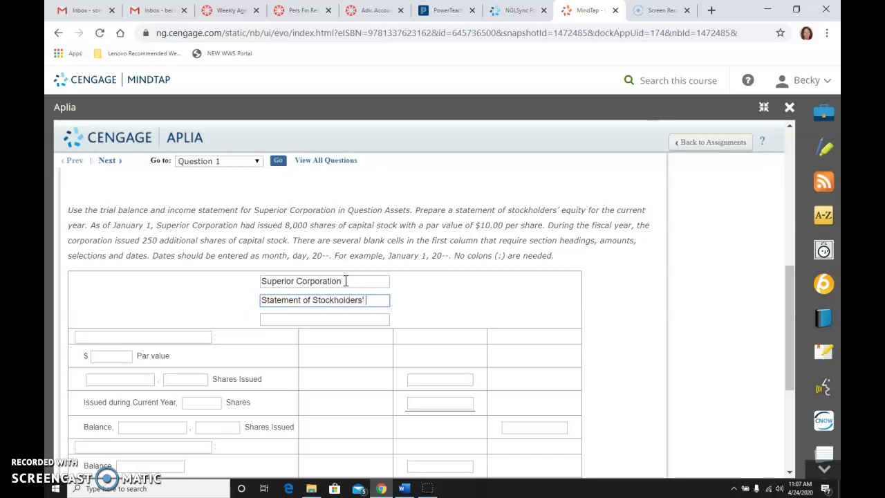
type("uity")
key("Tab")
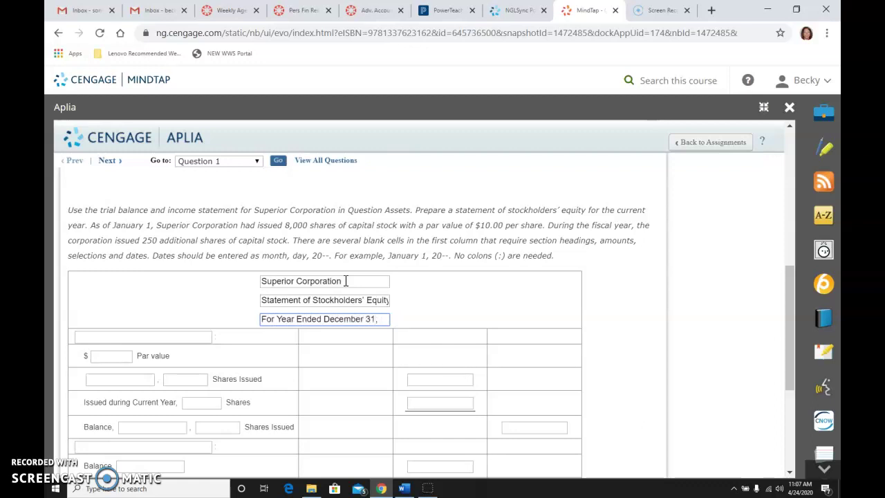
type("0--")
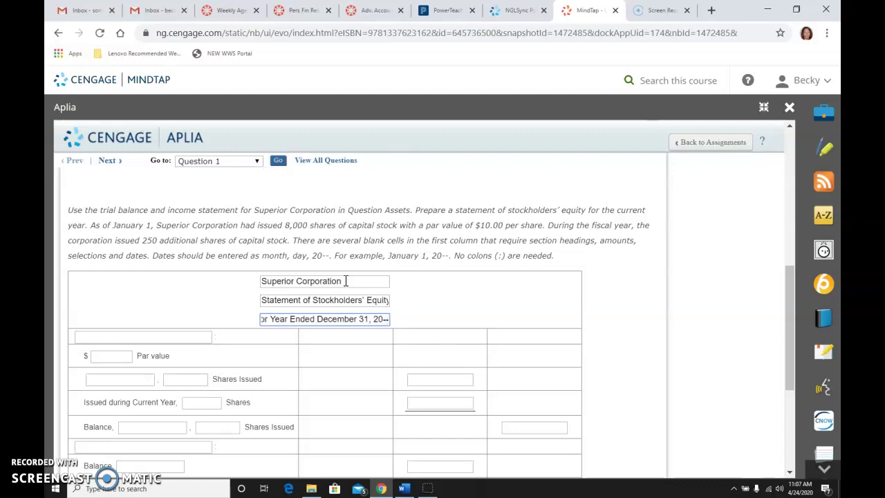
Enter Capital Stock as the first section heading and Retained Earnings as the second section heading of the statement
left_click(143, 336)
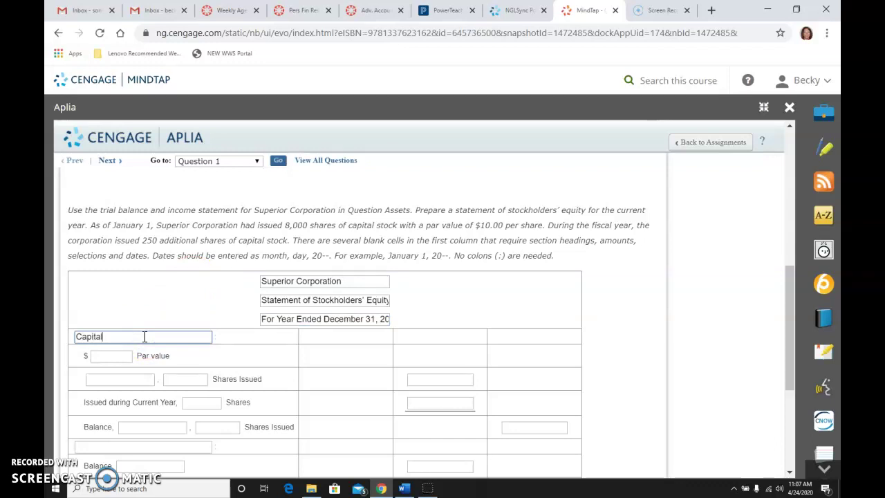
type("Capital Stock")
left_click(108, 447)
type("Retained Earnin")
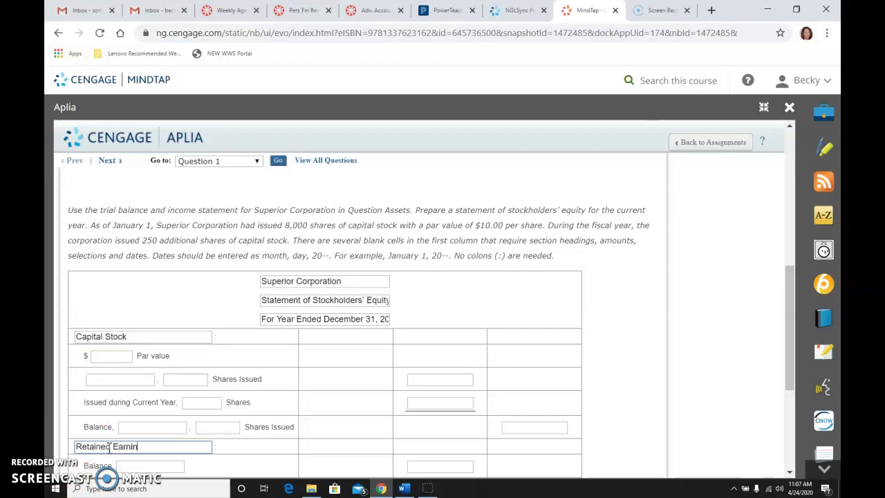
type("gs")
Enter the $10.00 par value and complete the opening share row with January 1, 20--, 8,000 shares issued and 80,000.00
left_click(109, 355)
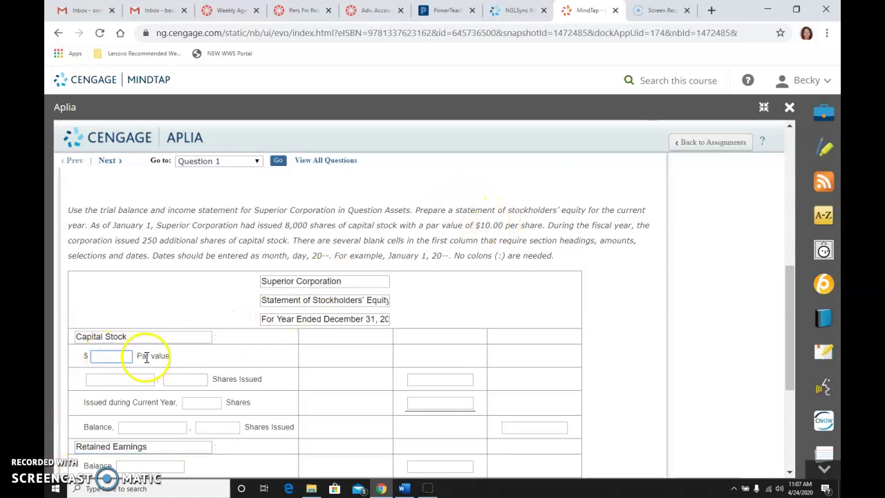
type("10")
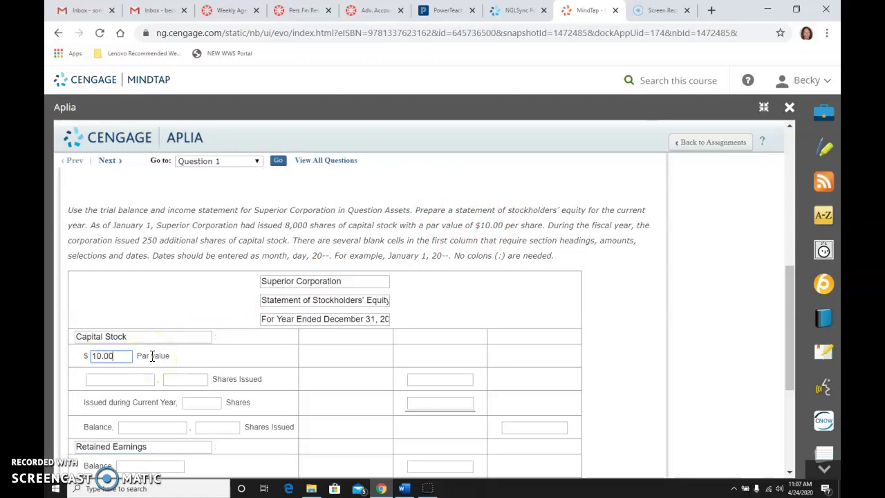
left_click(101, 382)
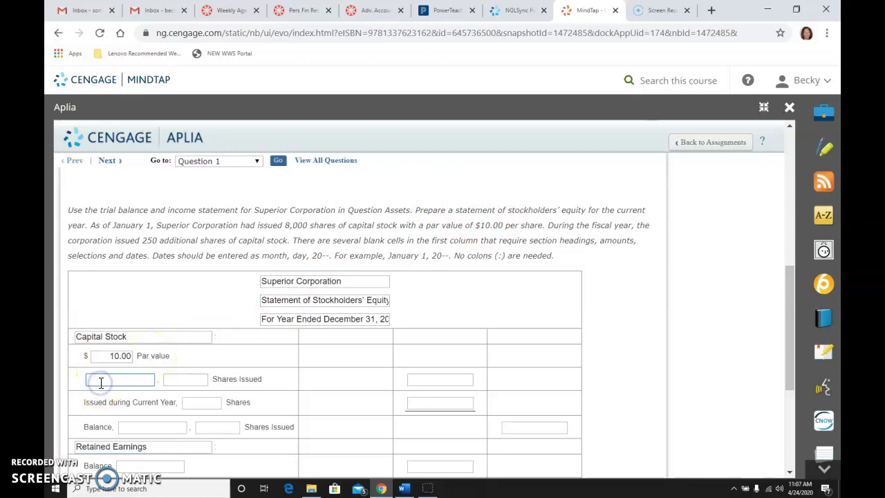
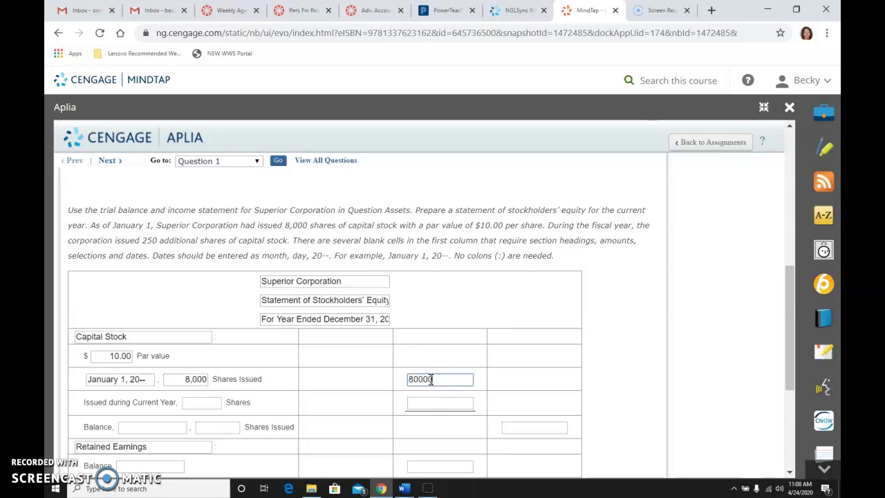
Enter 250 shares issued during the current year with an amount of 2500
left_click(204, 402)
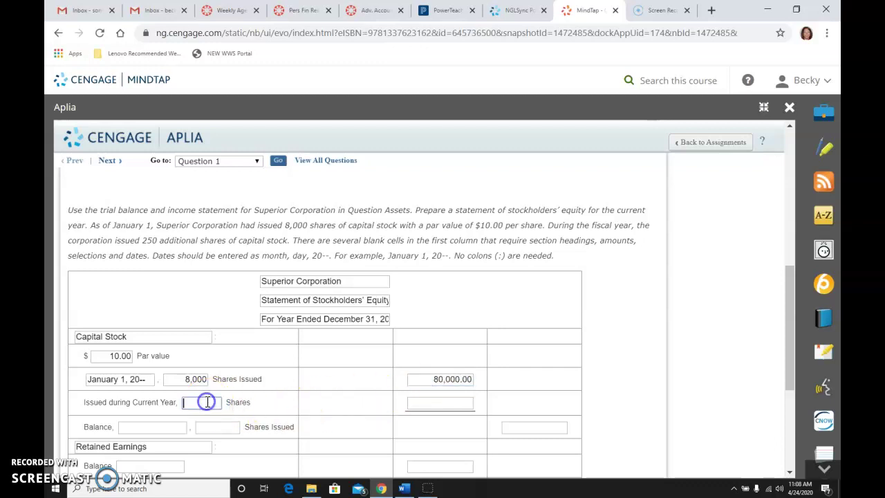
double_click(150, 240)
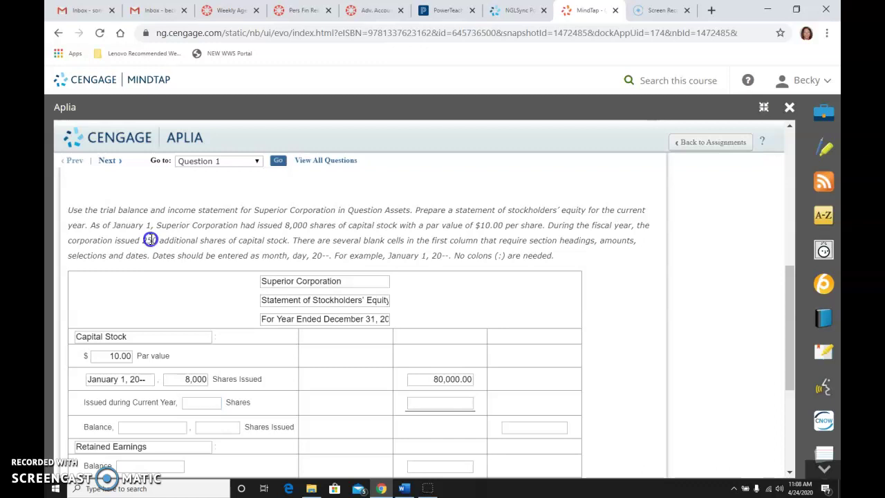
left_click(204, 402)
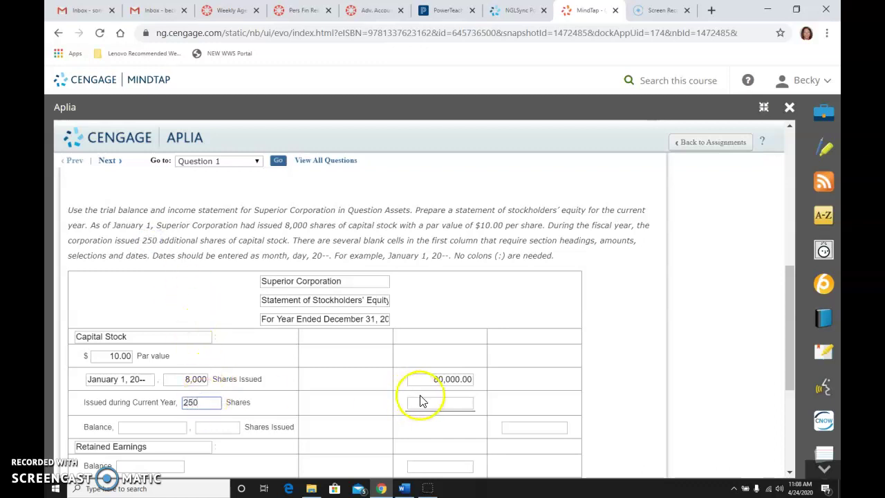
left_click(444, 405)
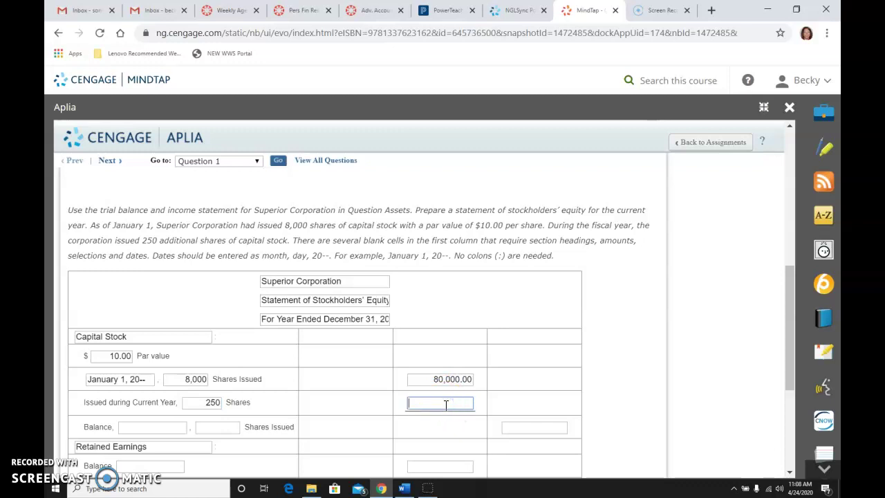
type("2500")
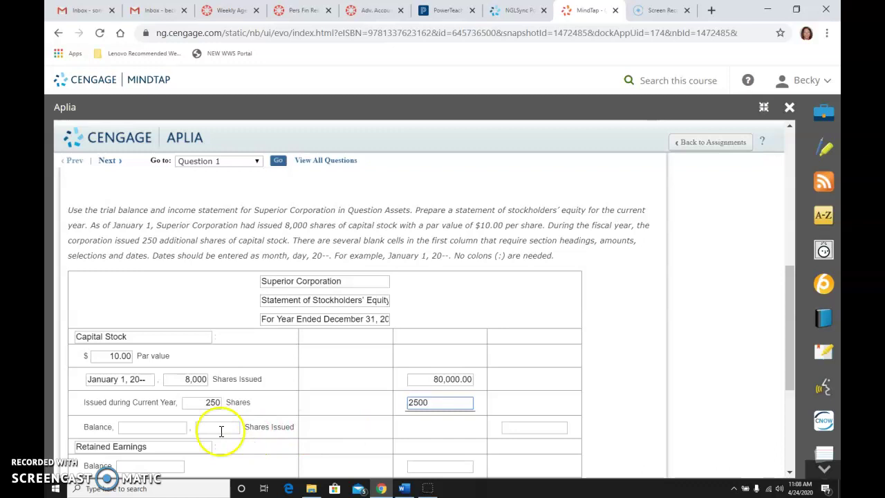
Date the capital stock closing balance row December 31, 20--
left_click(159, 429)
type("dec")
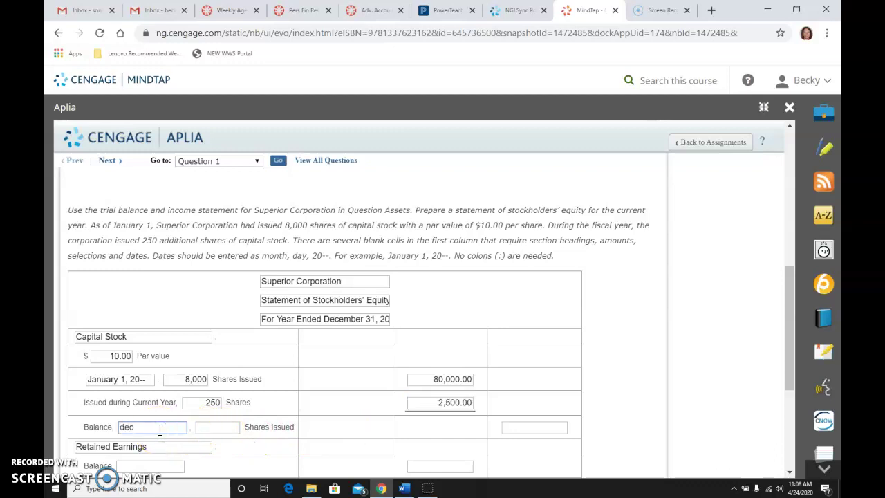
type("ember 31")
key("Tab")
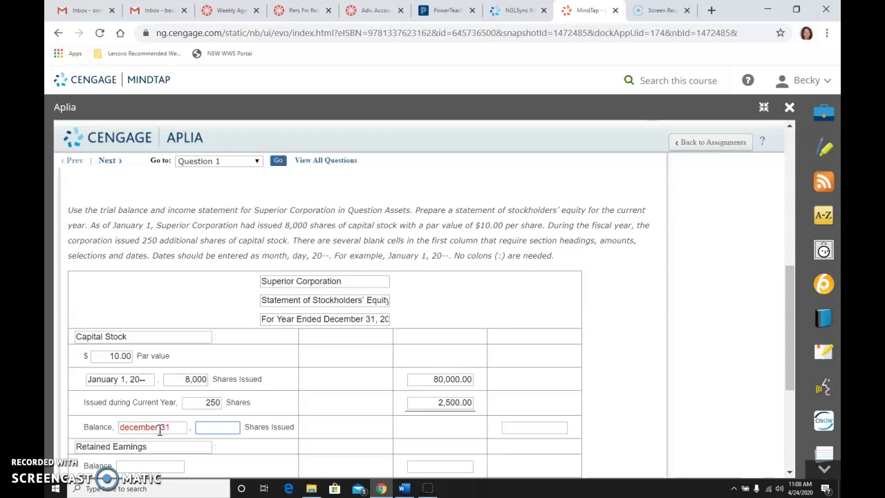
left_click(148, 426)
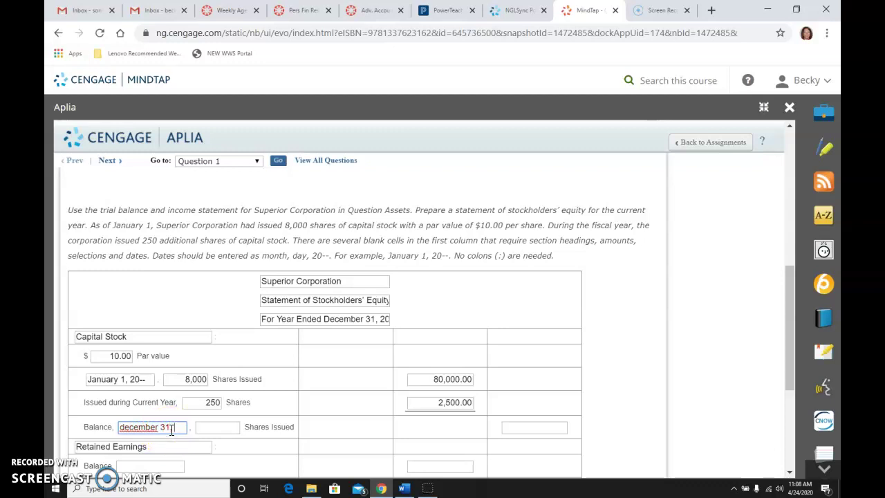
type(", 20--")
Enter 8250 shares issued and an amount of 82500 in the capital stock closing balance row
left_click(223, 427)
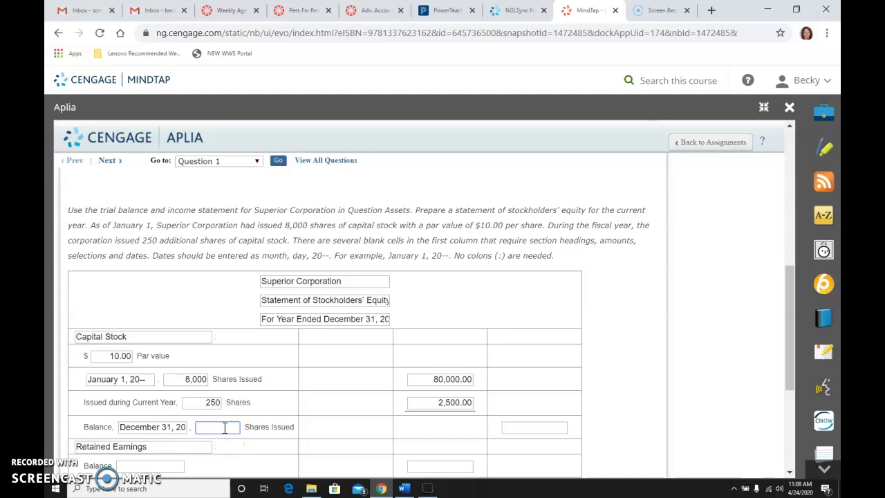
type("8250")
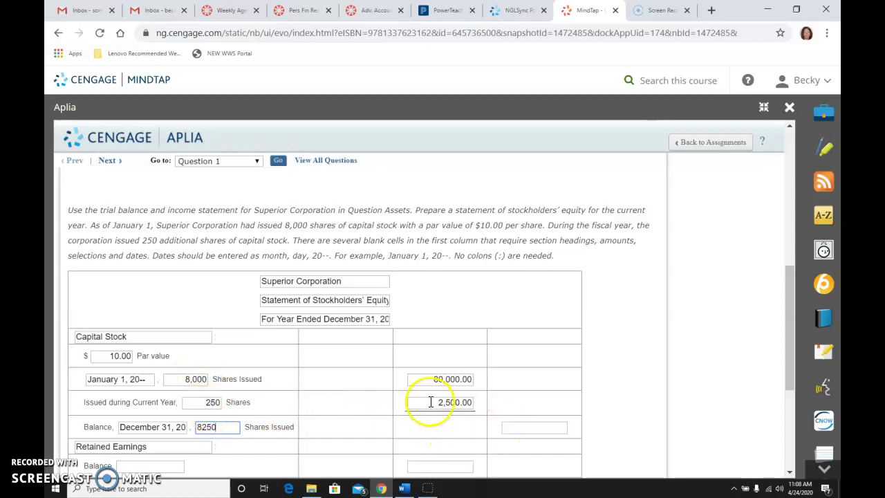
left_click(537, 429)
type("82,")
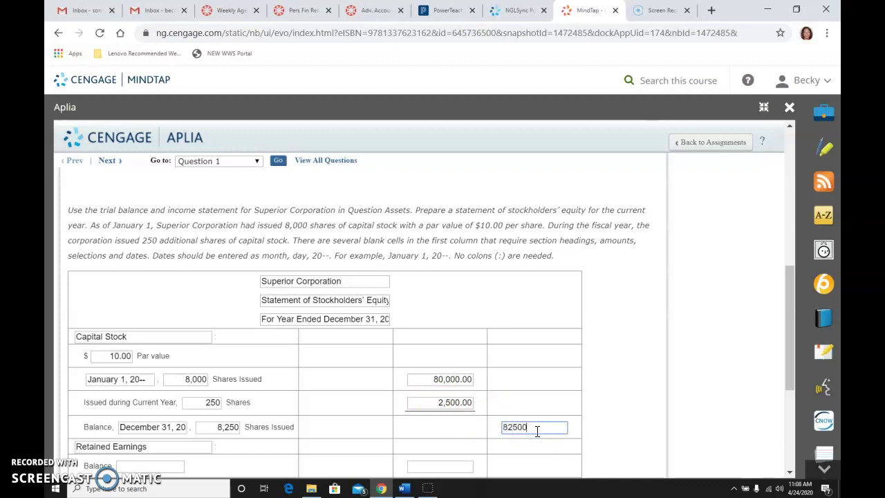
type("500")
left_click(415, 431)
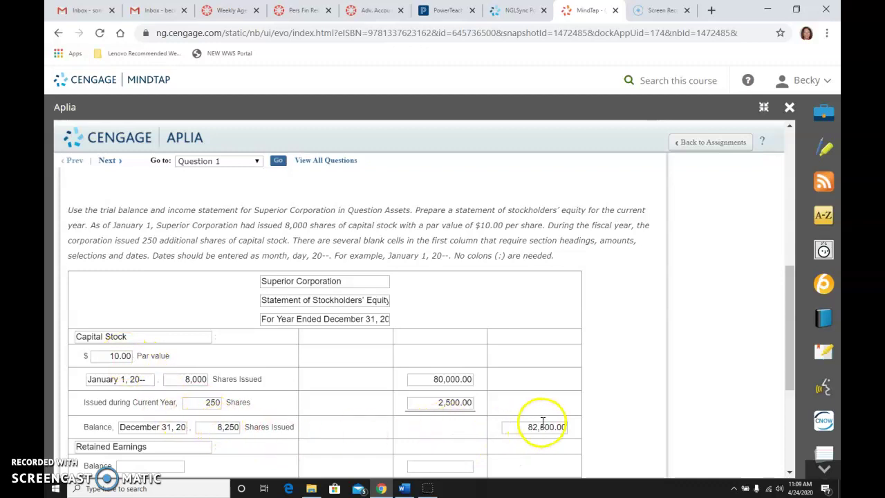
Date the opening retained earnings balance January 1, 20-- and choose "after" for Net Income Federal Income Tax
scroll(336, 440, "down", 2)
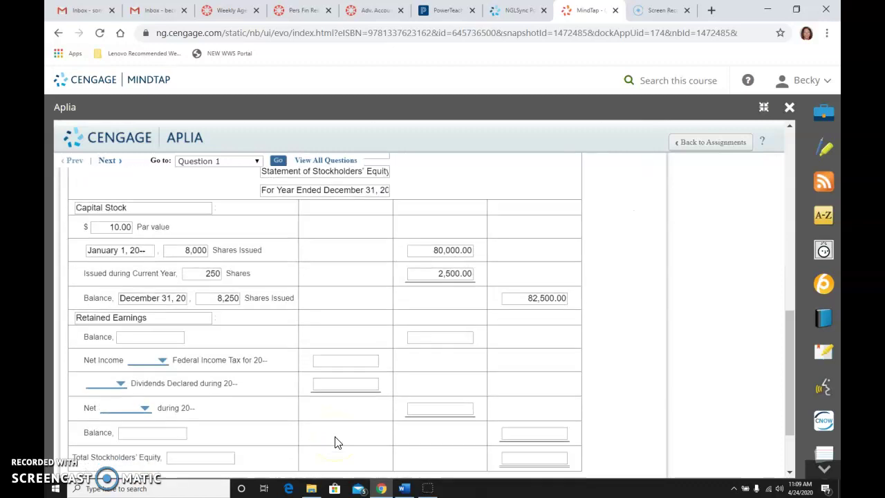
left_click(148, 337)
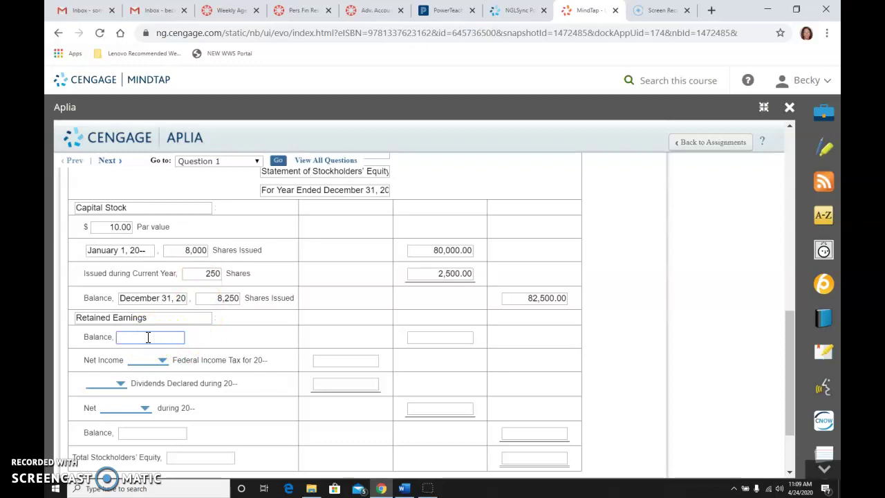
type("January 1, 20--")
left_click(144, 360)
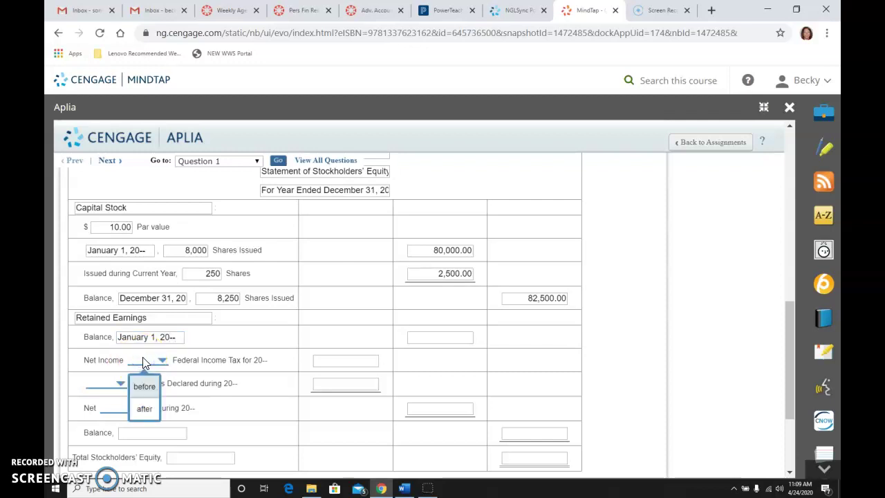
left_click(144, 409)
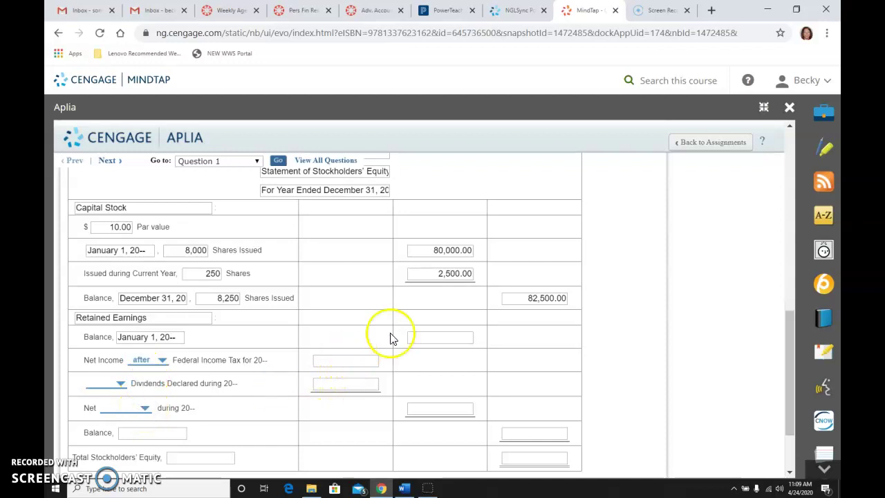
Look up Retained Earnings in the adjusted trial balance and enter 15283.40 as the January 1 balance
left_click(447, 338)
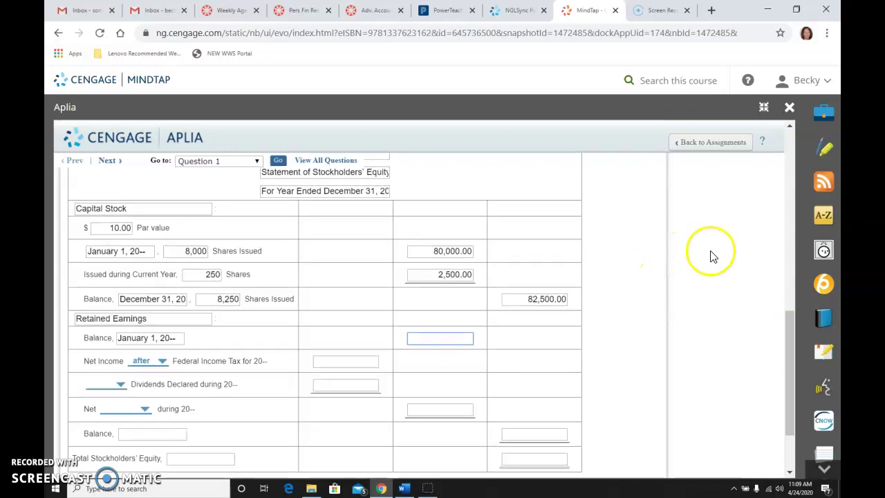
scroll(712, 253, "up", 10)
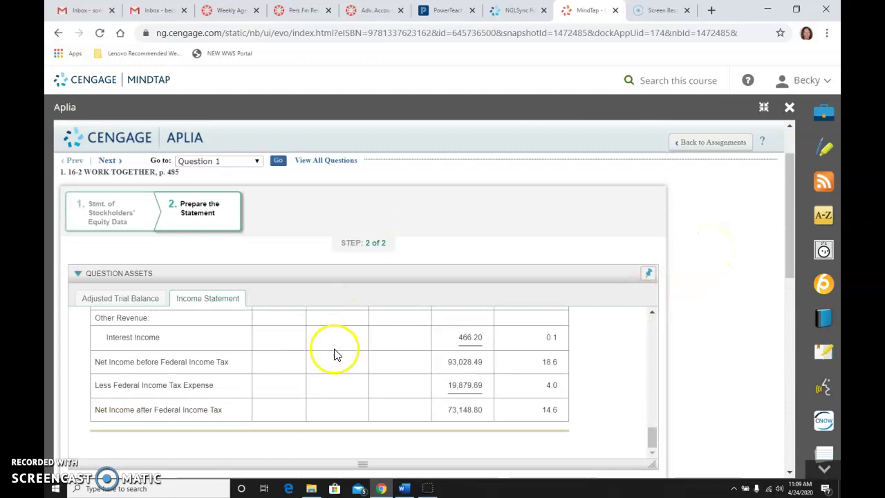
scroll(202, 362, "up", 1)
scroll(202, 362, "up", 5)
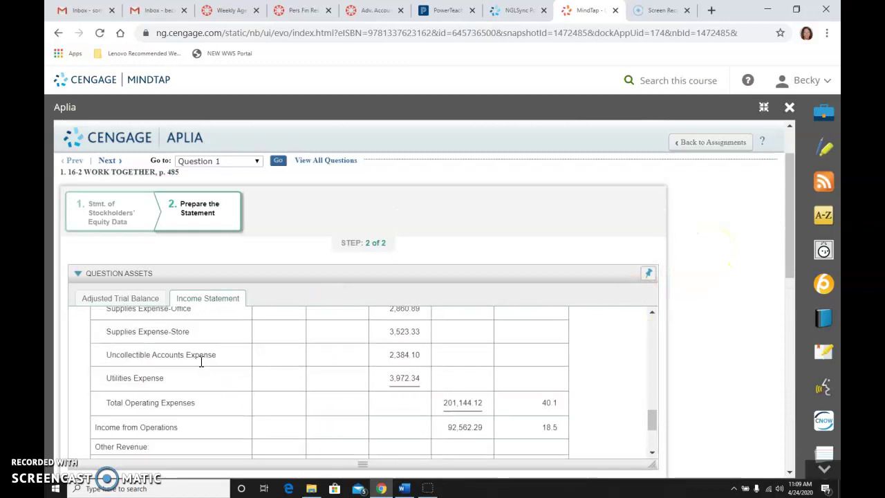
left_click(114, 298)
scroll(233, 386, "up", 4)
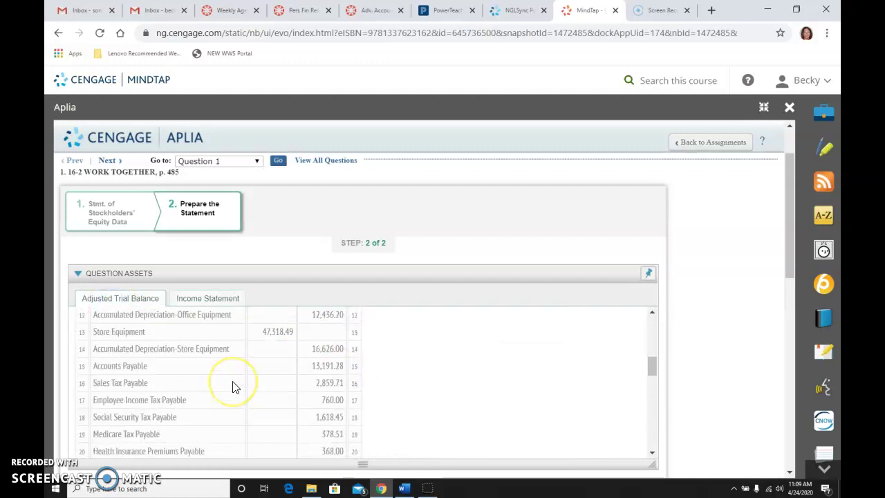
scroll(233, 386, "down", 4)
scroll(233, 386, "down", 1)
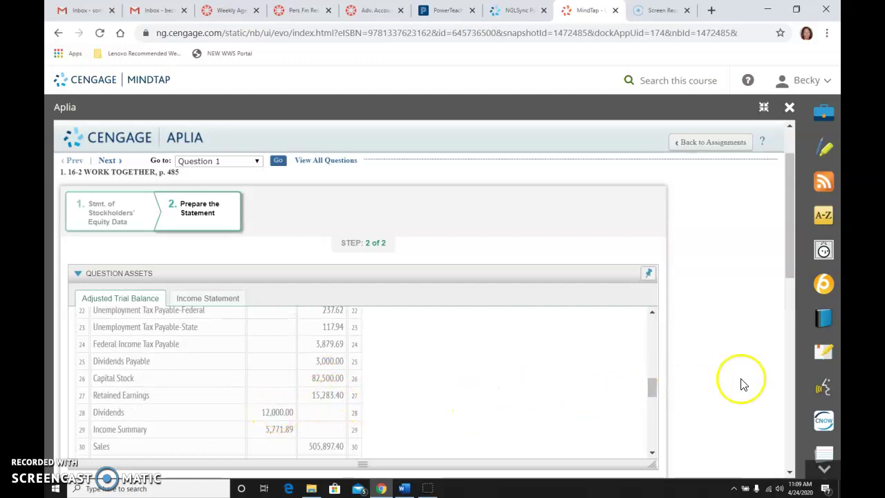
scroll(741, 384, "down", 5)
scroll(742, 384, "down", 2)
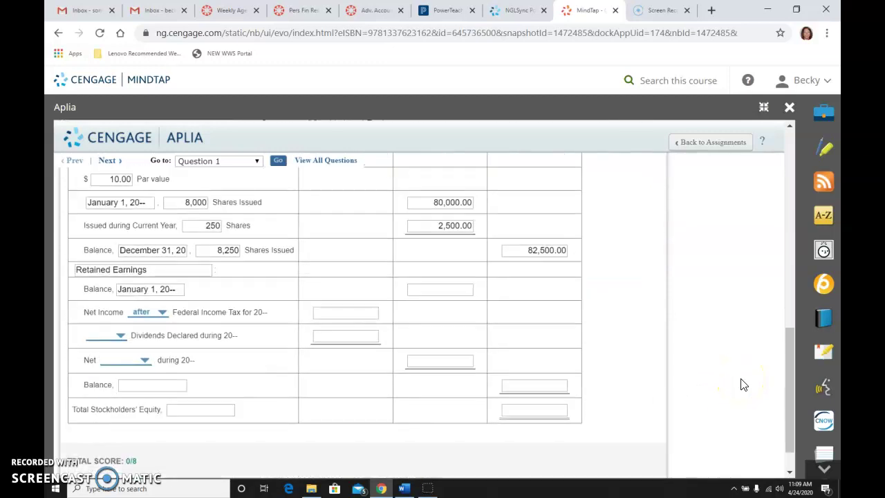
left_click(431, 273)
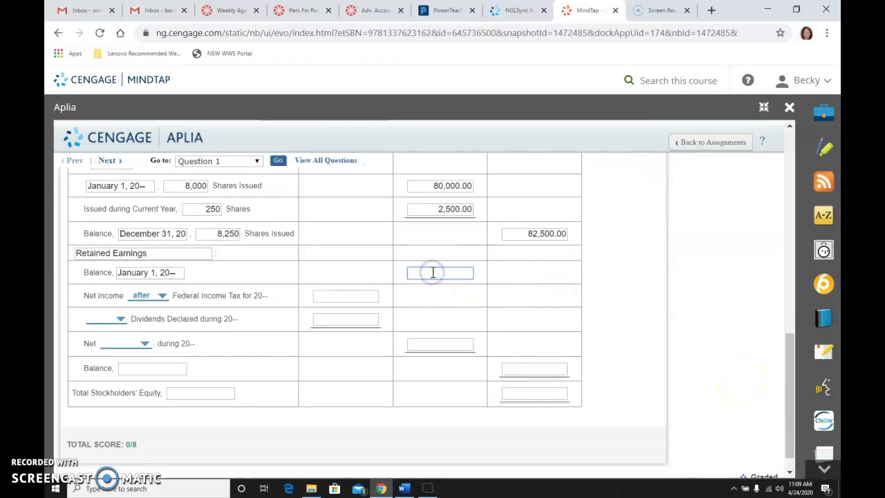
type("15,28")
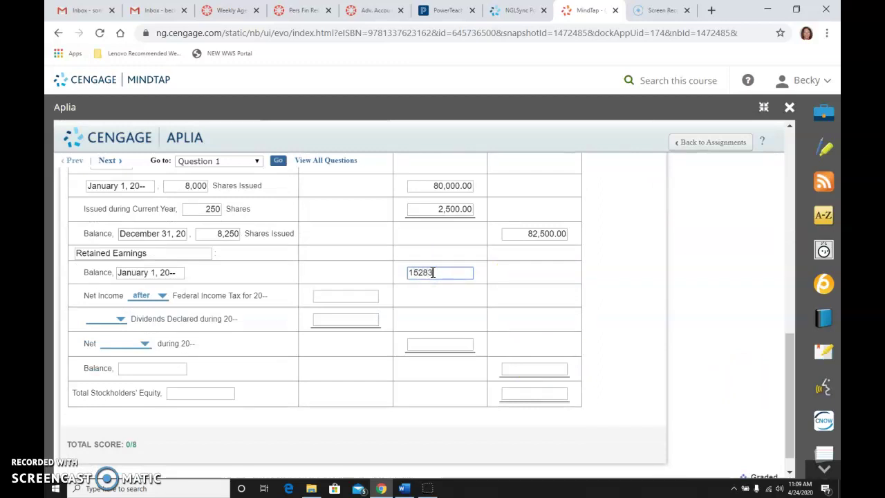
type("3.40")
Enter net income of 73148.80, set dividends declared to Less with 12000, and check the dividends against the adjusted trial balance
left_click(326, 296)
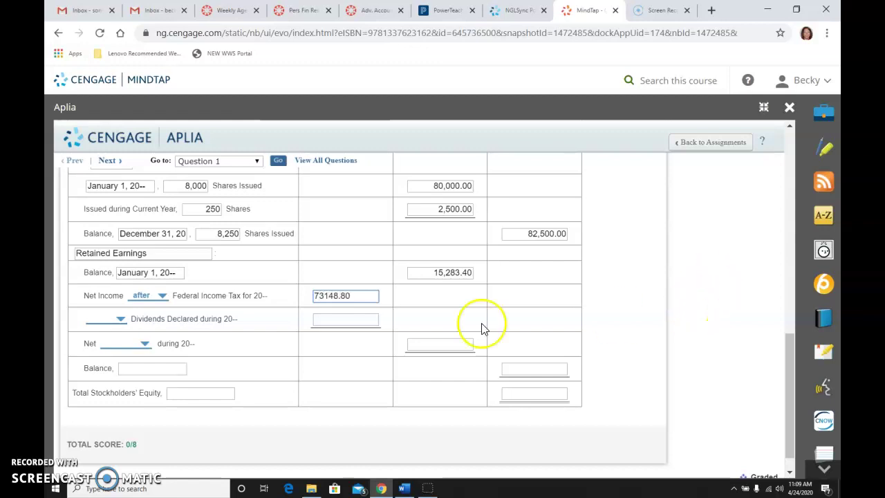
left_click(99, 319)
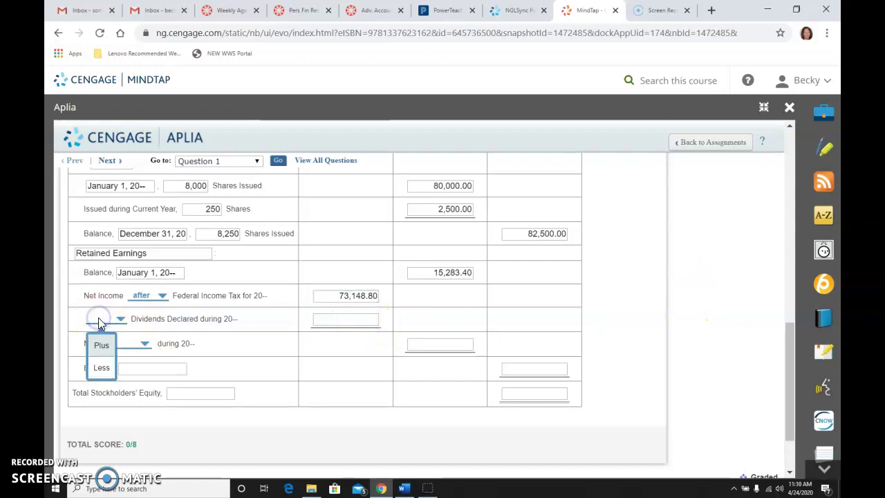
left_click(100, 366)
left_click(365, 322)
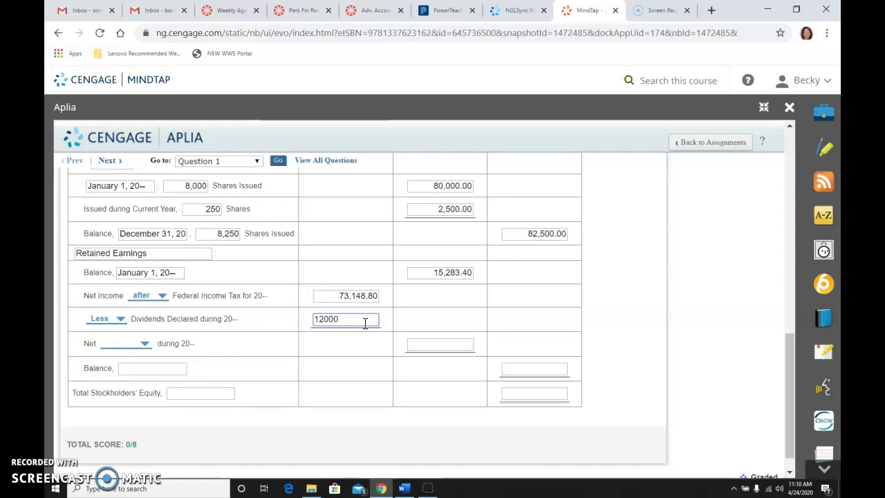
left_click(374, 337)
scroll(721, 306, "up", 10)
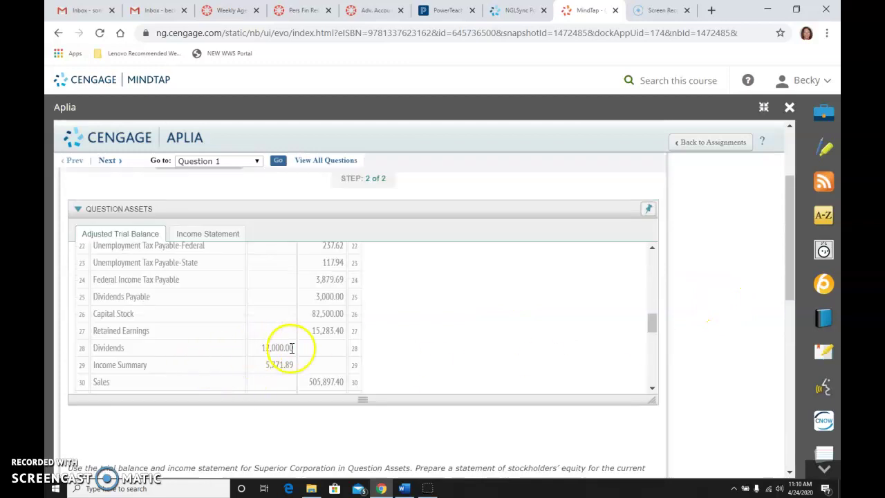
scroll(790, 375, "down", 1)
scroll(790, 374, "down", 10)
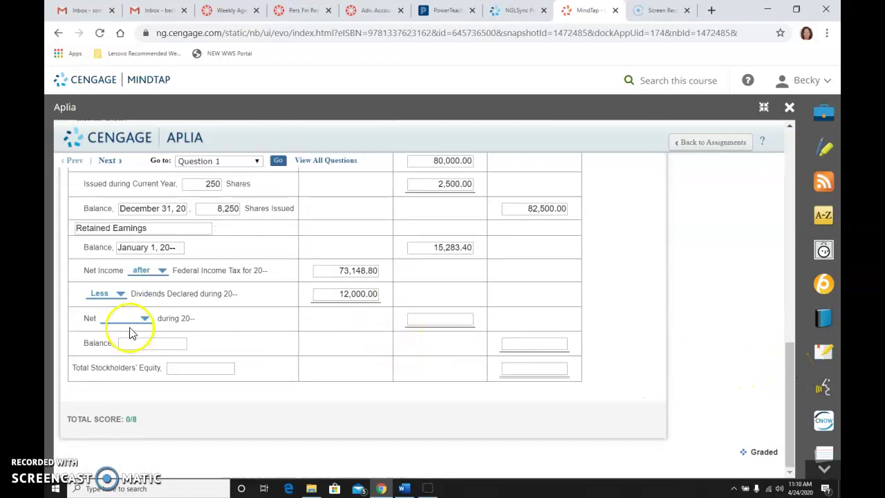
Set the net change during 20-- to Increase and enter 61148.80 as its amount
left_click(115, 319)
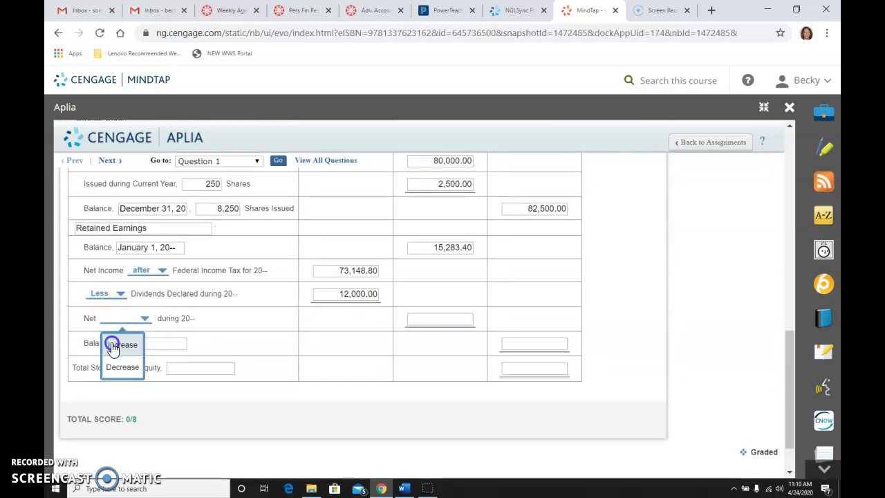
left_click(114, 348)
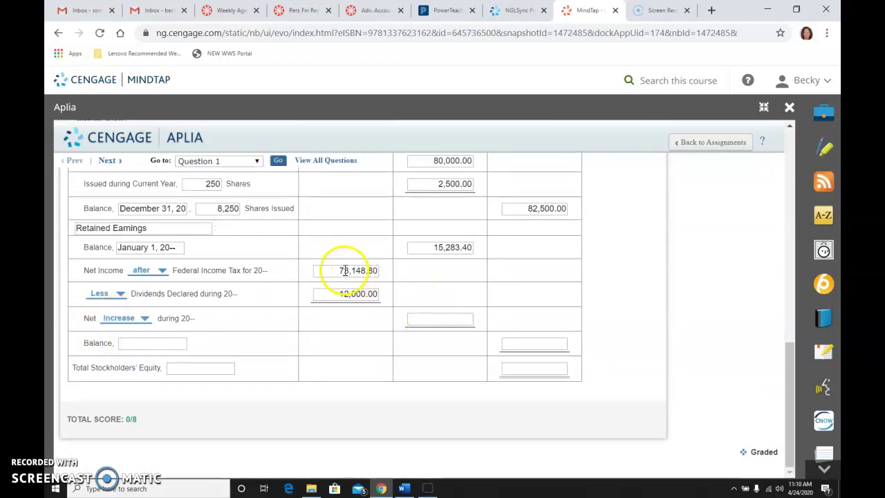
left_click(435, 317)
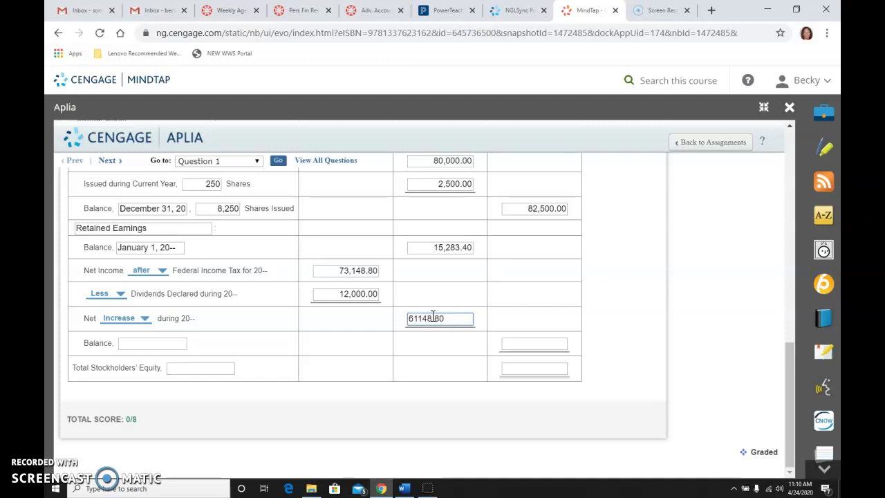
Complete the closing retained earnings balance row with December 31, 20-- and 76432.20
left_click(168, 342)
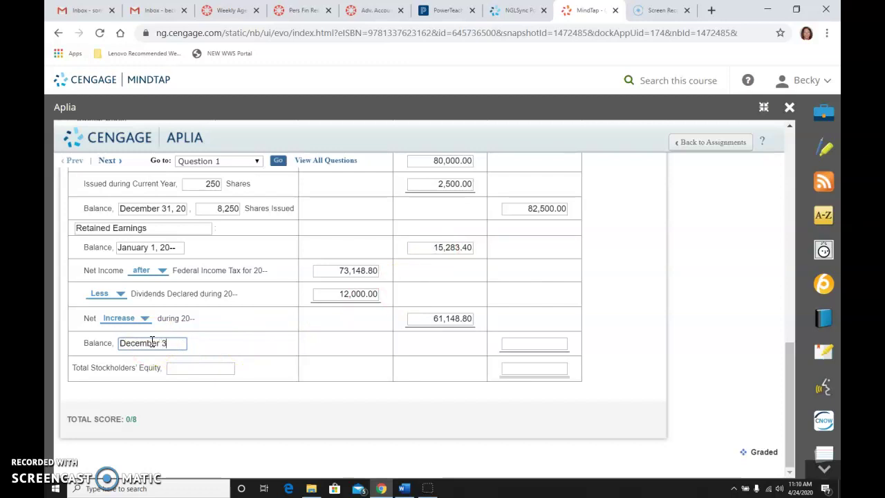
type("20--")
left_click(523, 342)
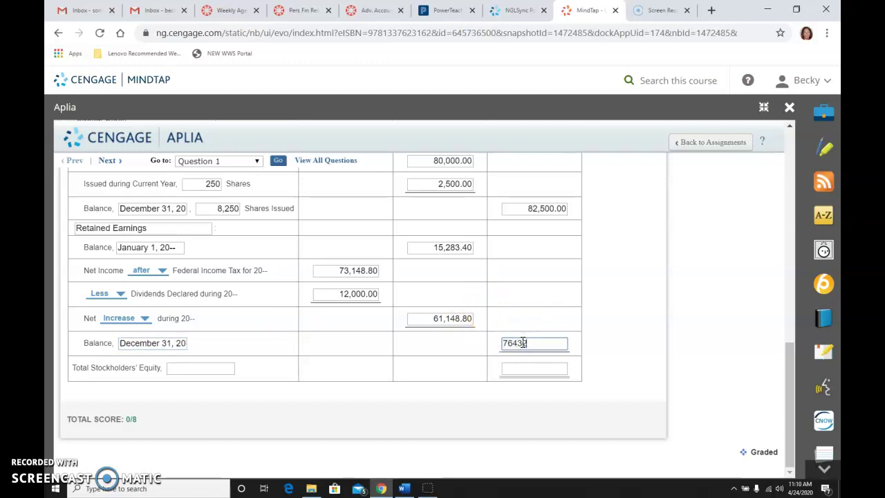
type("76432.20")
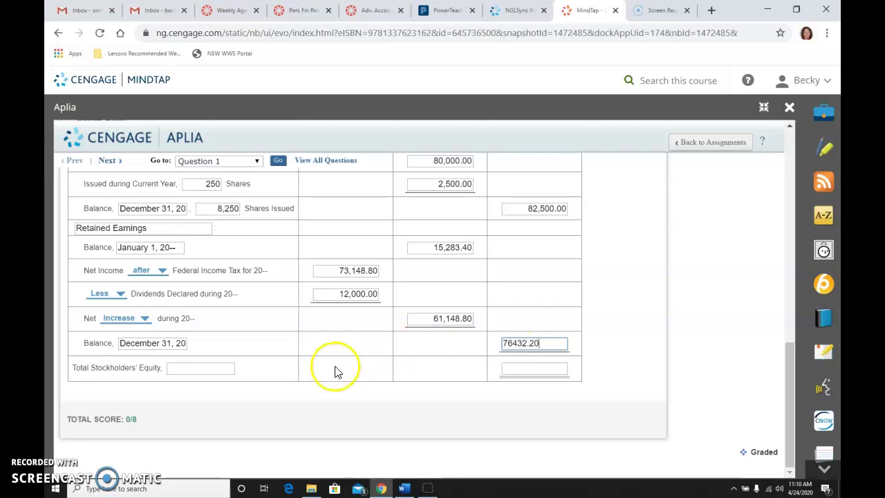
Complete the Total Stockholders' Equity row with December 31, 20-- and 158932.20
left_click(225, 369)
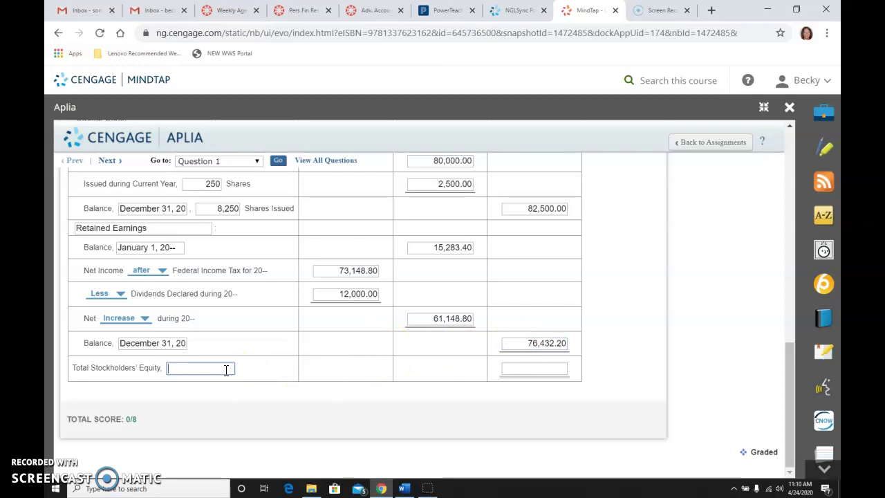
type("December 31, 20--")
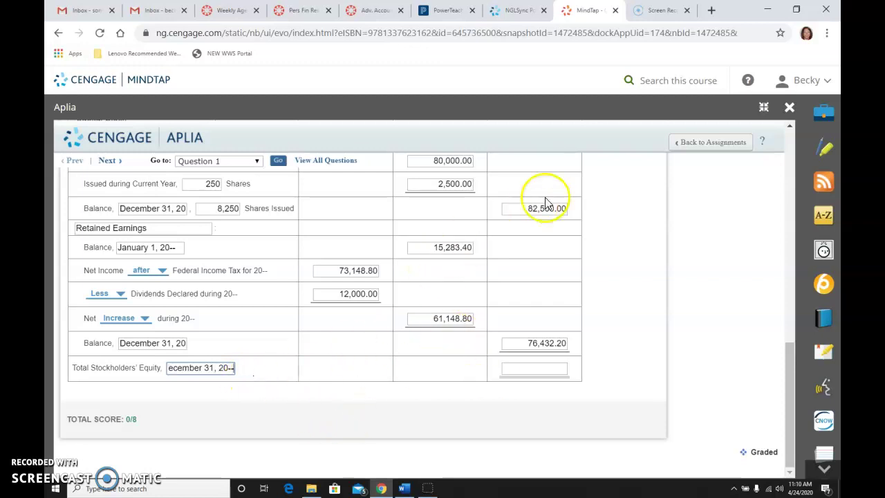
left_click(546, 369)
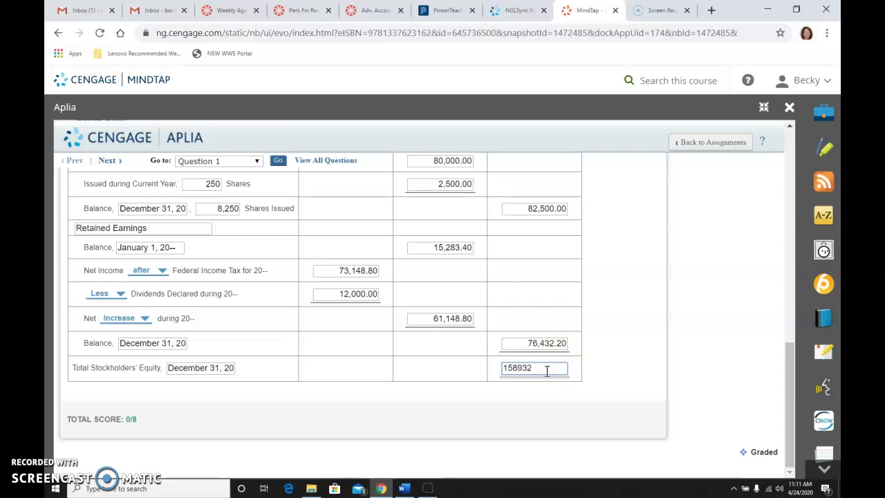
type("158,932.20")
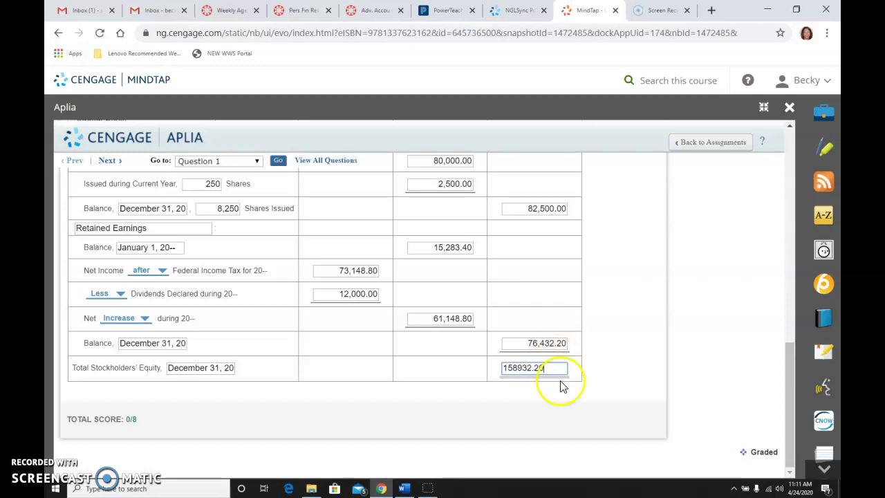
left_click(704, 390)
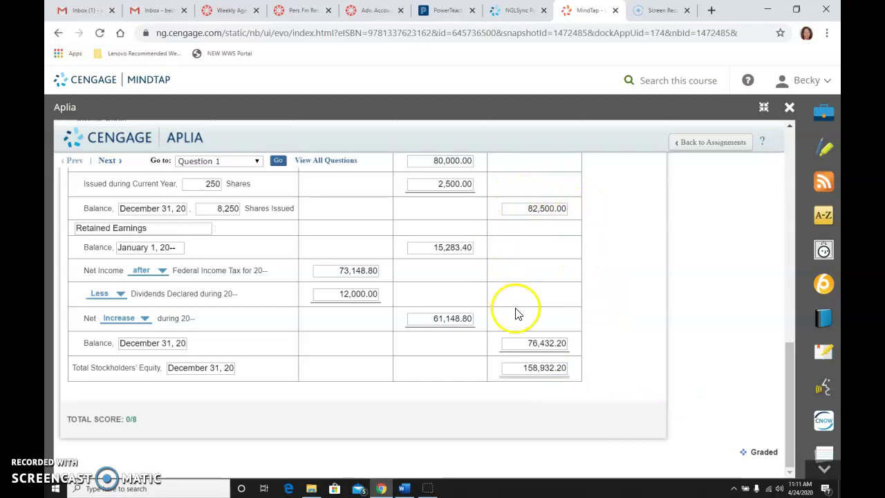